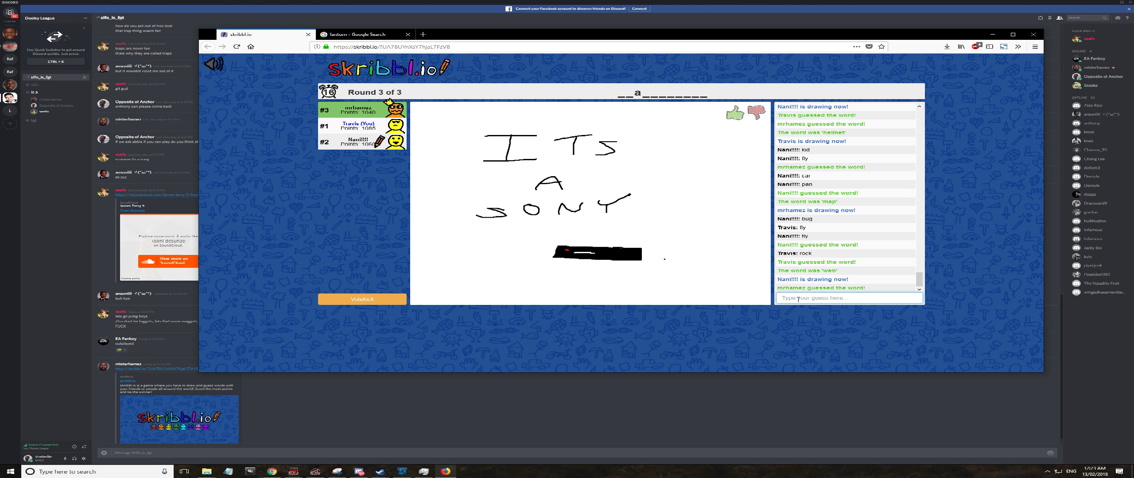
type("pla")
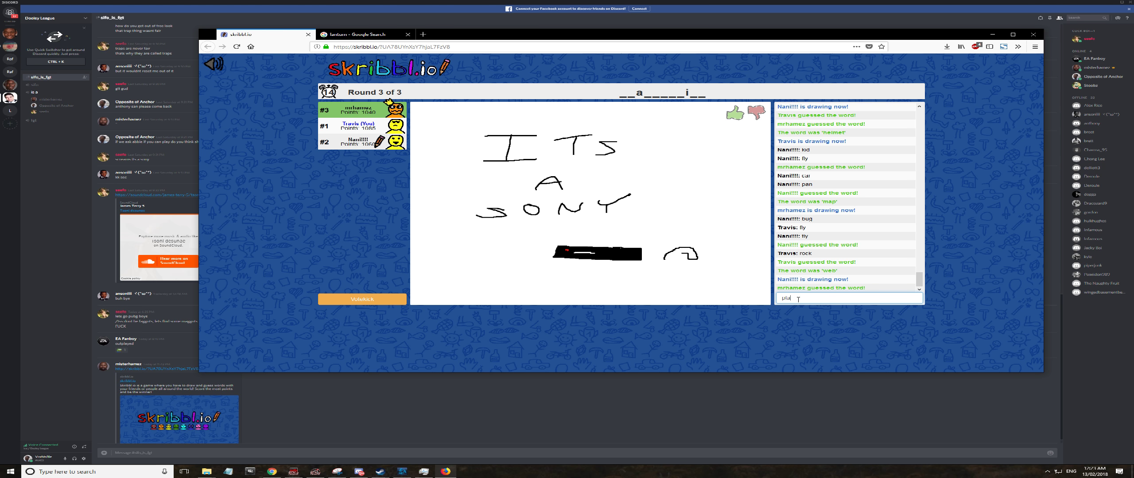
type("on")
- Submit a guess for the 'ITS A SONY' drawing and wait for the word choices
key("Return")
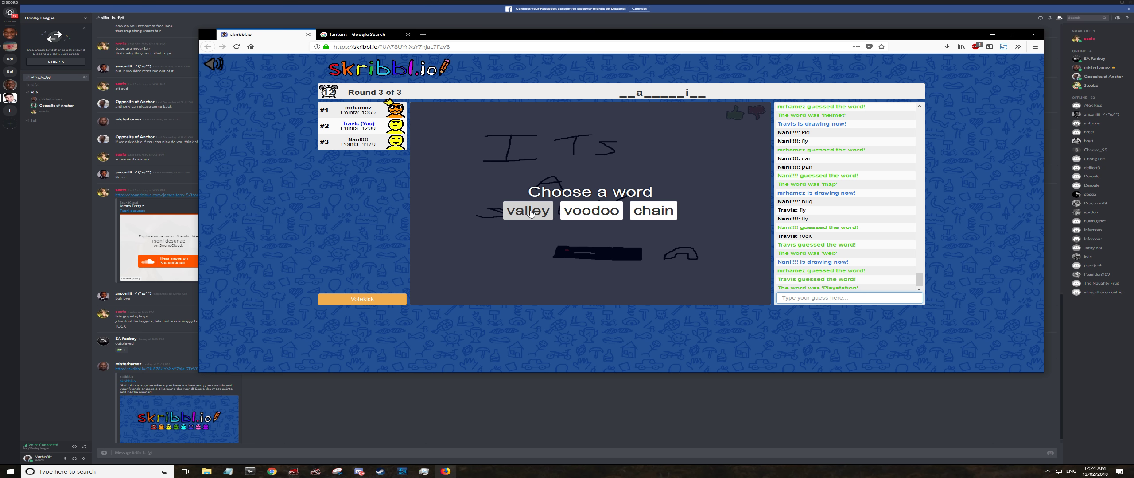
- Choose 'valley' and draw a long railway track with sleepers across it
left_click(530, 214)
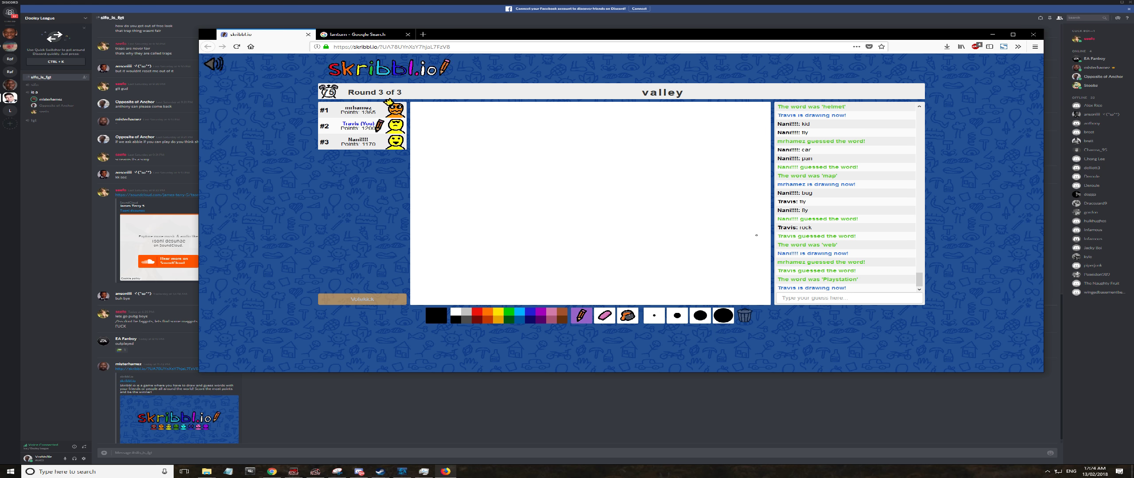
mouse_move(758, 235)
left_mouse_down()
mouse_move(415, 233)
mouse_move(596, 259)
mouse_move(763, 257)
mouse_move(760, 235)
mouse_move(710, 264)
left_mouse_up()
mouse_move(684, 231)
left_mouse_down()
mouse_move(682, 260)
mouse_move(634, 257)
left_mouse_up()
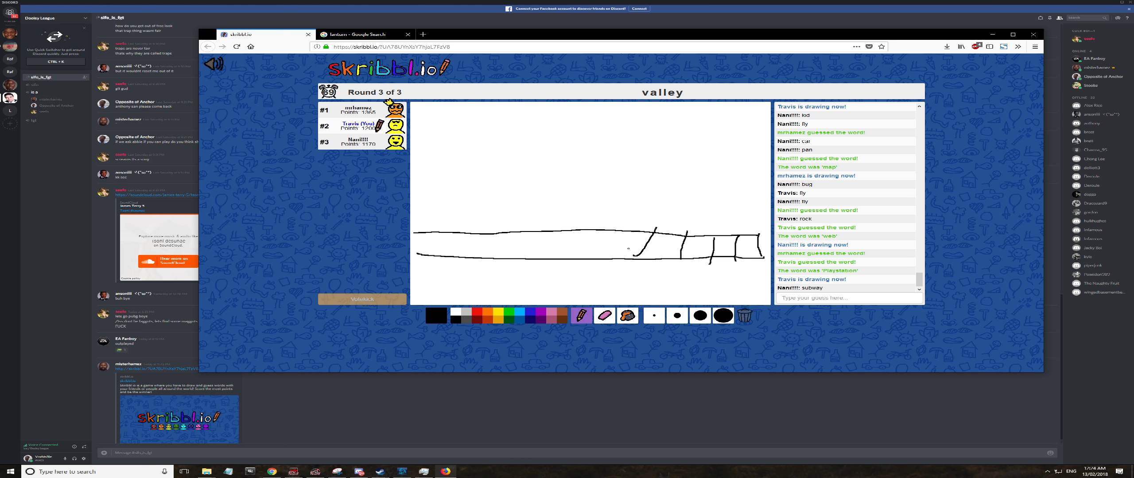
mouse_move(610, 224)
left_mouse_down()
mouse_move(602, 258)
mouse_move(564, 259)
left_mouse_up()
mouse_move(532, 230)
left_mouse_down()
mouse_move(523, 260)
mouse_move(447, 263)
left_mouse_up()
left_click_drag(441, 231, 419, 260)
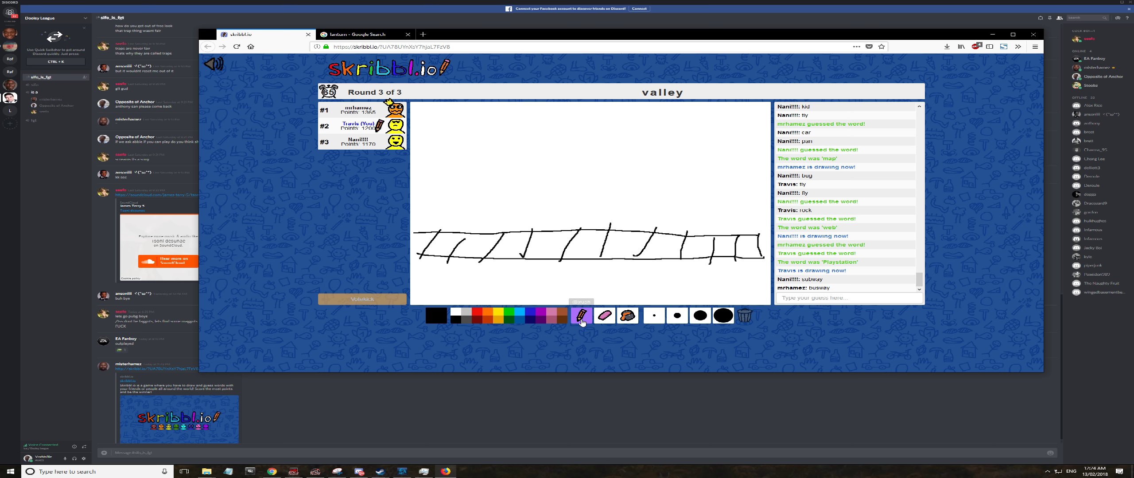
- Add two station signs on posts, labelled Central and Bowen Hills, plus a shelter
mouse_move(741, 217)
left_mouse_down()
mouse_move(742, 233)
mouse_move(722, 236)
left_mouse_up()
mouse_move(663, 187)
left_mouse_down()
mouse_move(768, 189)
mouse_move(727, 219)
mouse_move(678, 213)
mouse_move(674, 191)
left_mouse_up()
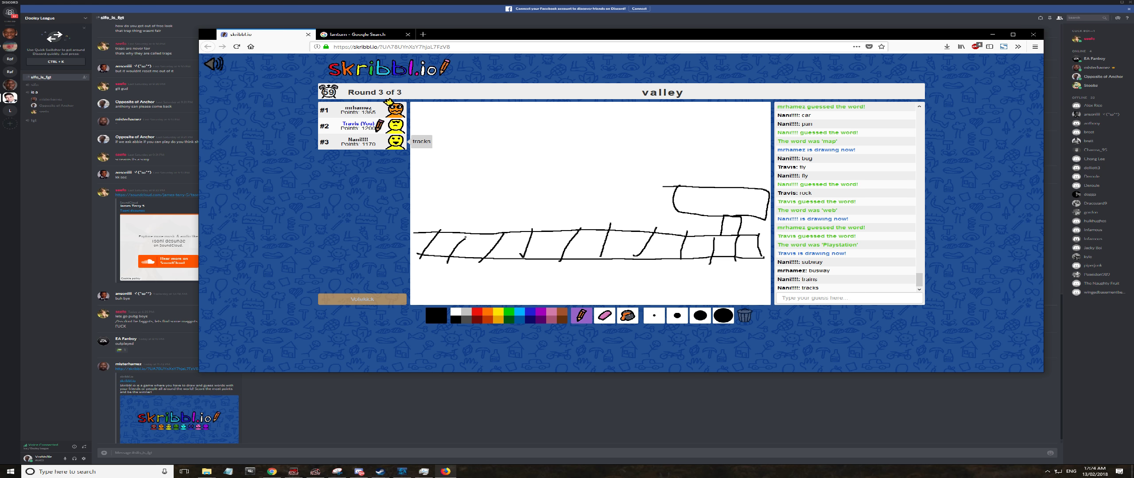
mouse_move(466, 233)
left_mouse_down()
mouse_move(470, 212)
mouse_move(415, 211)
mouse_move(422, 177)
mouse_move(519, 185)
mouse_move(479, 210)
left_mouse_up()
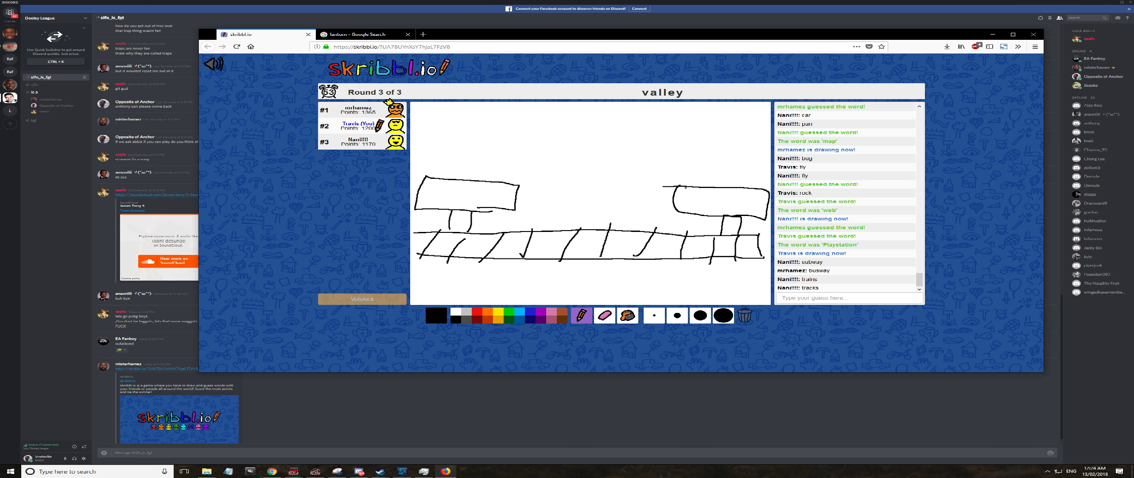
mouse_move(688, 188)
left_mouse_down()
mouse_move(681, 198)
mouse_move(695, 200)
mouse_move(764, 194)
left_mouse_up()
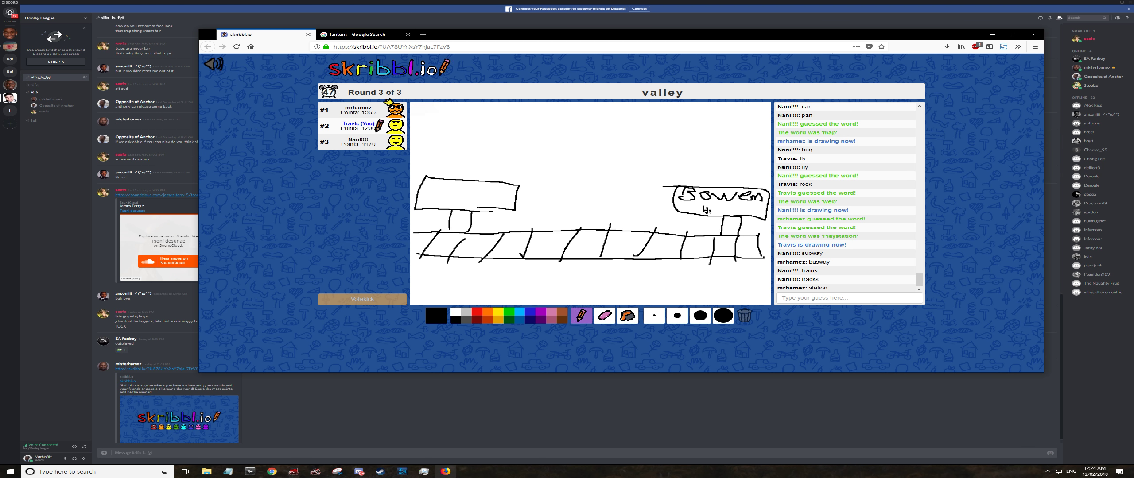
left_click_drag(723, 206, 733, 214)
mouse_move(435, 192)
left_mouse_down()
mouse_move(421, 199)
mouse_move(491, 206)
left_mouse_up()
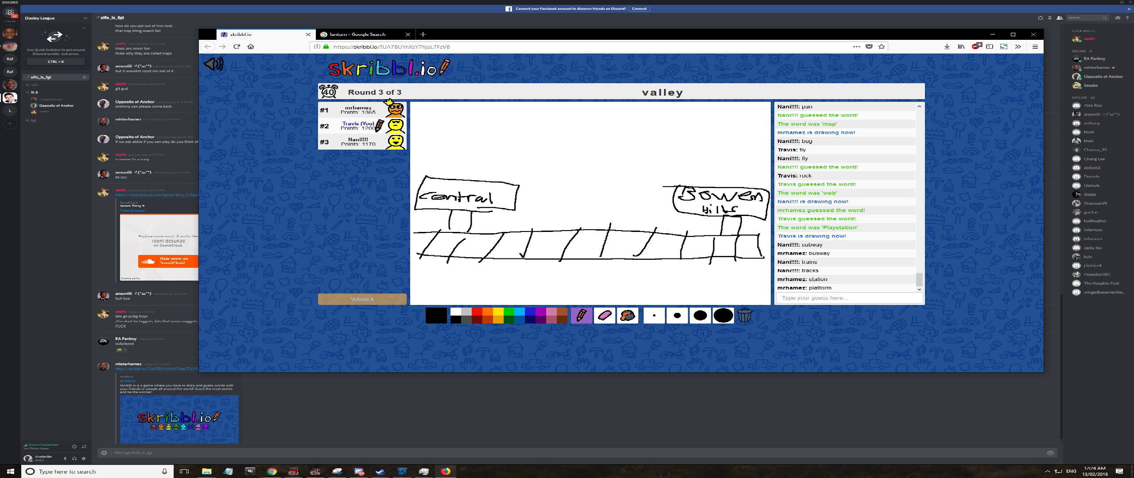
mouse_move(582, 216)
left_mouse_down()
mouse_move(582, 231)
mouse_move(599, 230)
left_mouse_up()
mouse_move(560, 187)
left_mouse_down()
mouse_move(651, 193)
mouse_move(583, 211)
mouse_move(537, 204)
mouse_move(553, 188)
mouse_move(601, 200)
left_mouse_up()
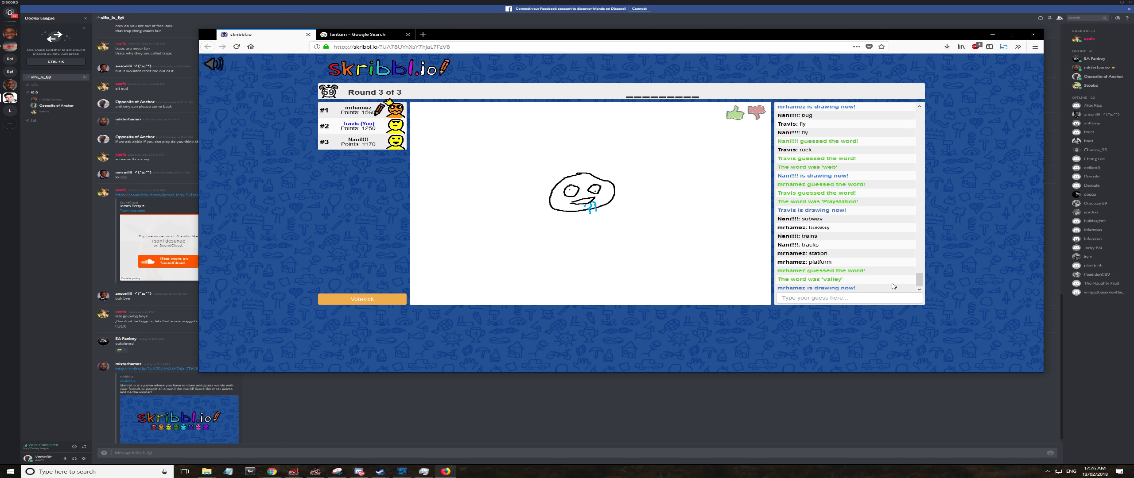
- Send a series of chat guesses, including drowning and wheelchair, for the stick-figure drawing
left_click(830, 298)
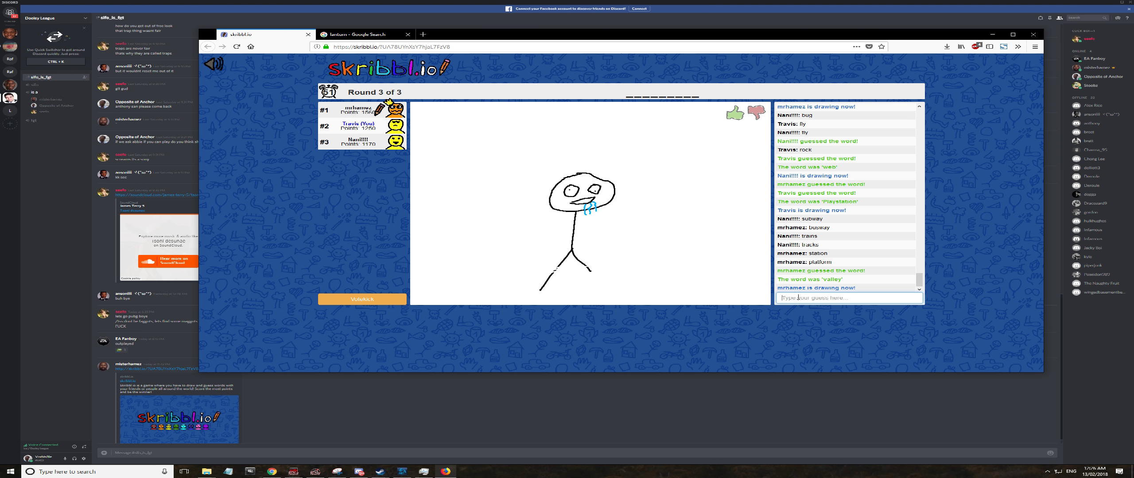
type("d")
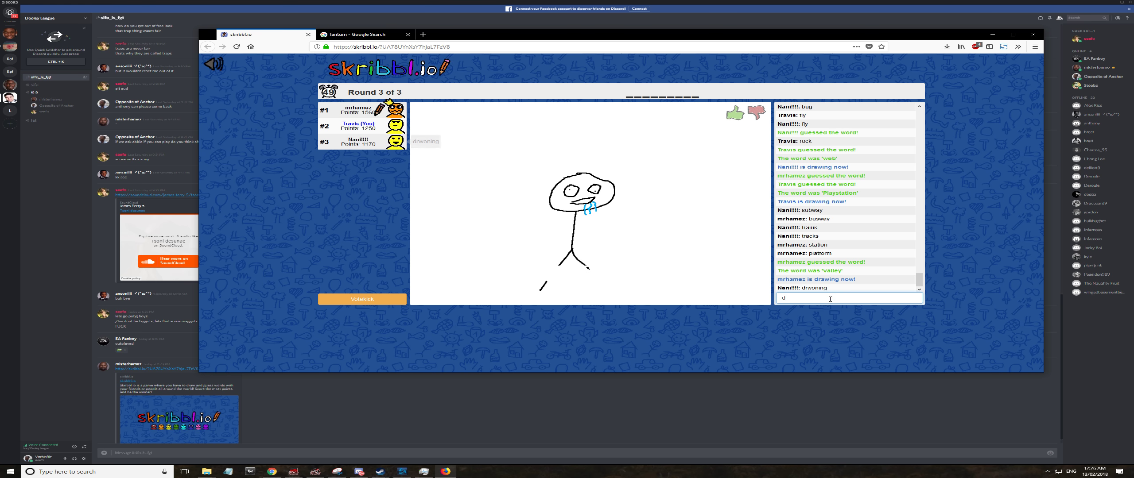
type("rawng")
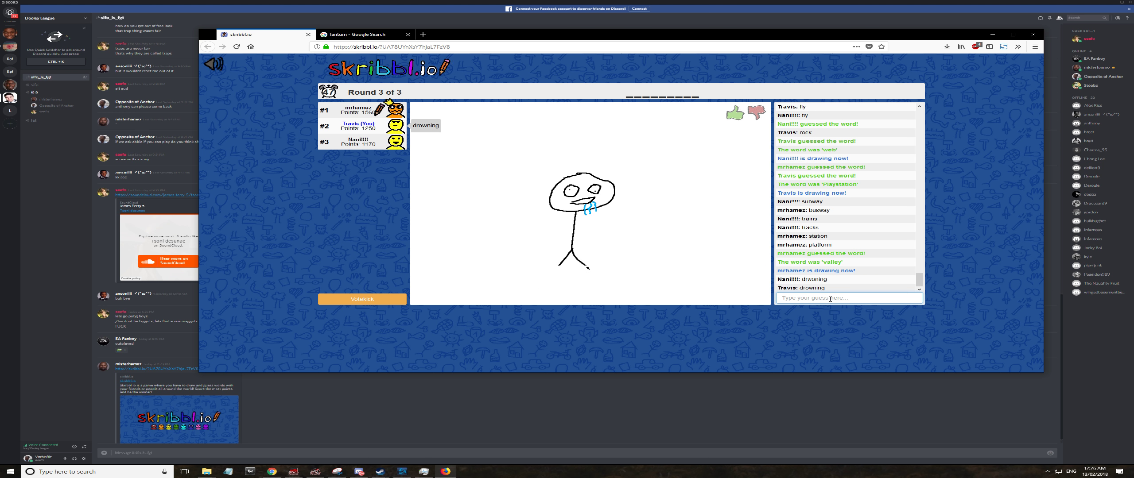
key("Return")
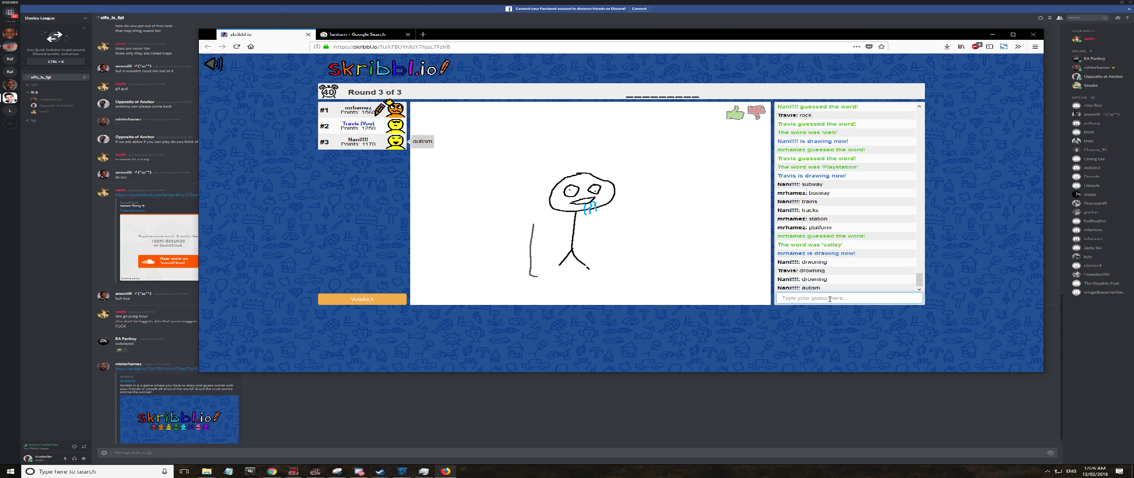
type("downsyndrome")
key("Return")
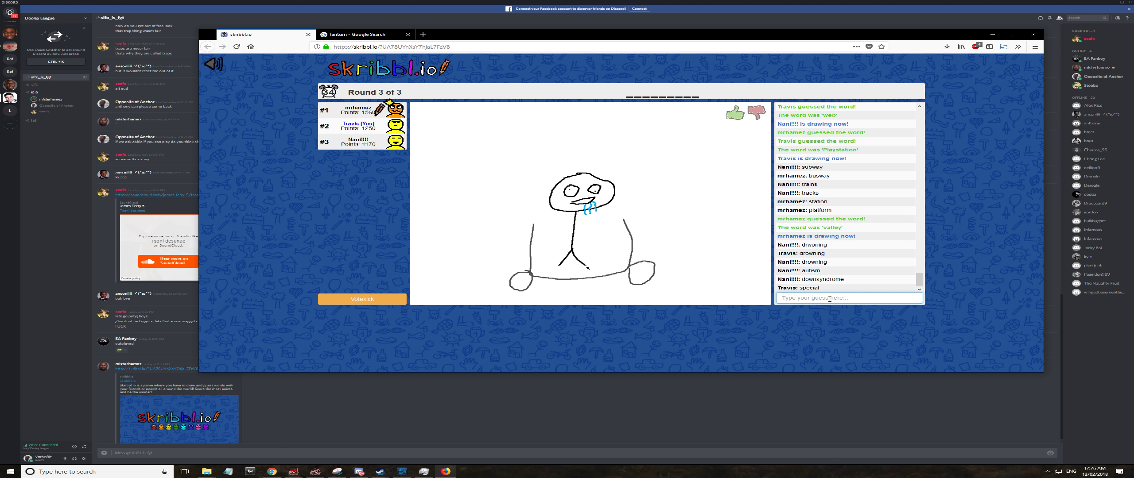
type("disability")
key("Return")
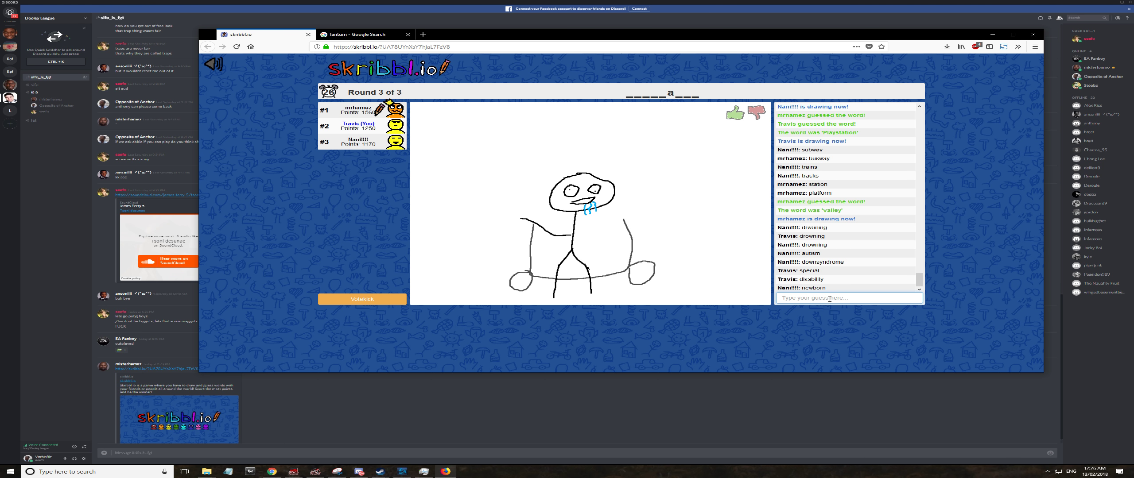
type("wheelchair")
key("Return")
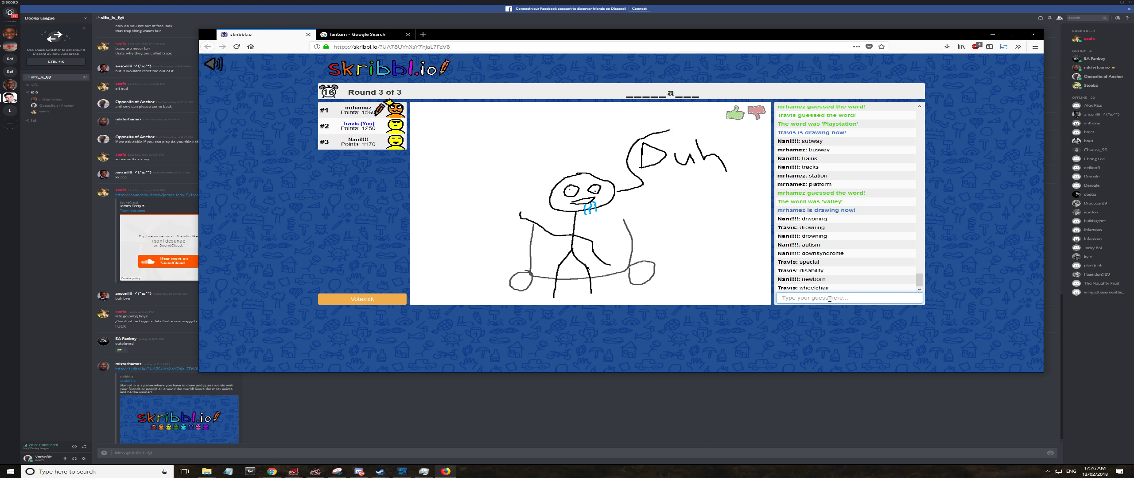
type("bica")
type("m")
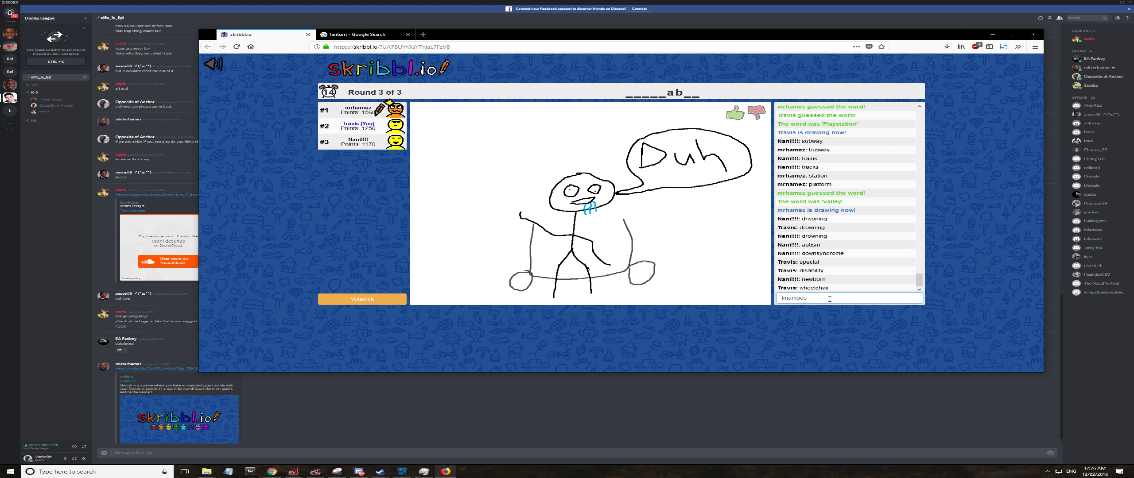
type("e")
key("Return")
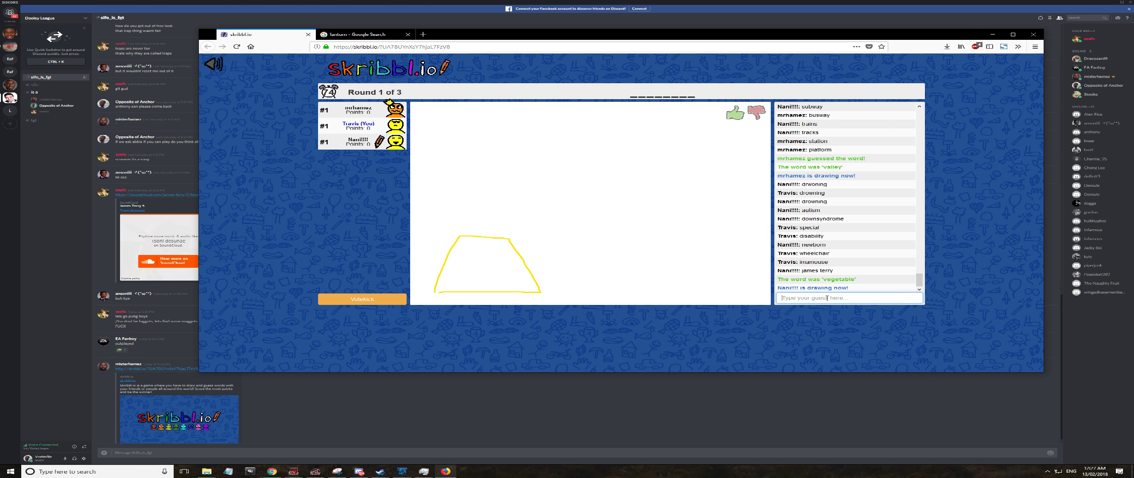
left_click(1052, 471)
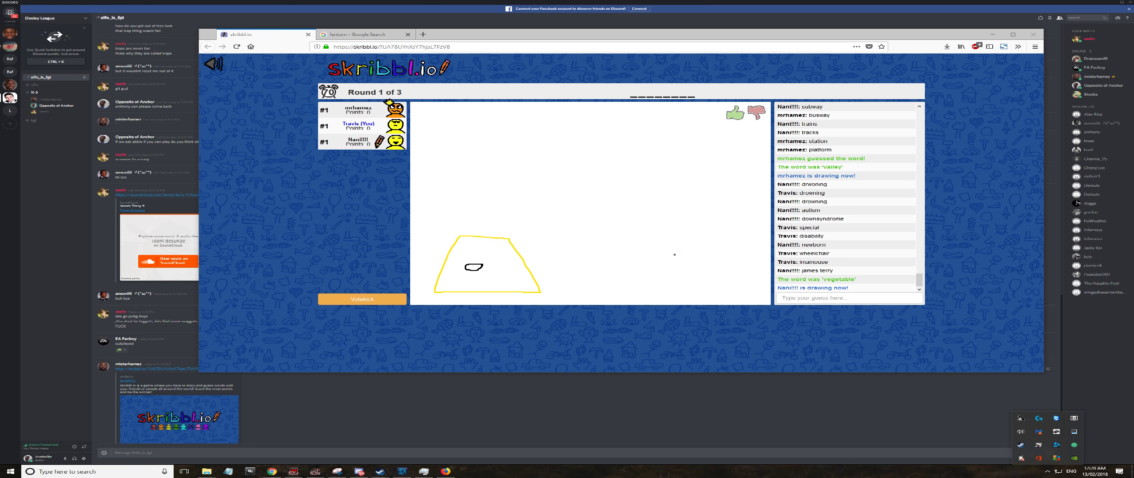
left_click(638, 234)
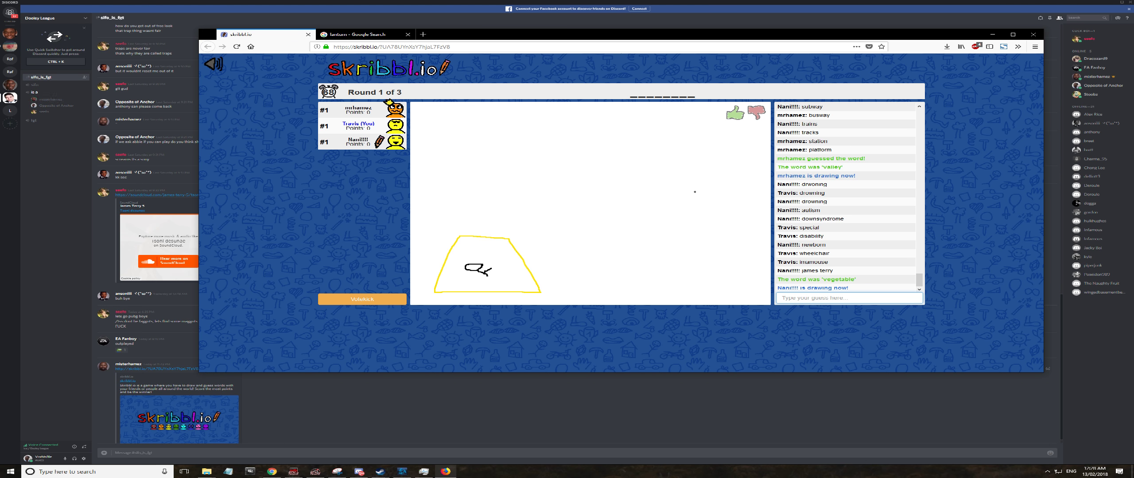
key("alt+z")
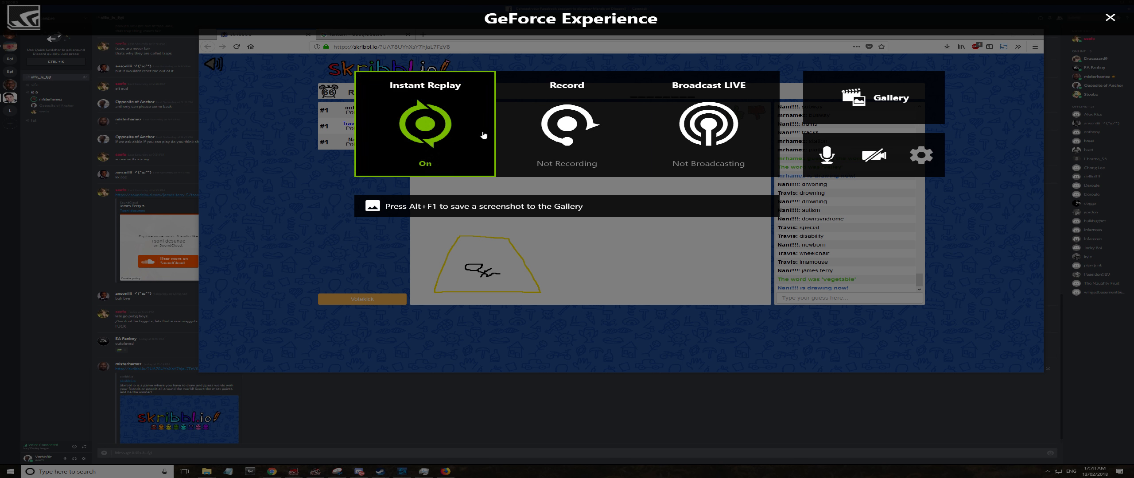
left_click(1110, 18)
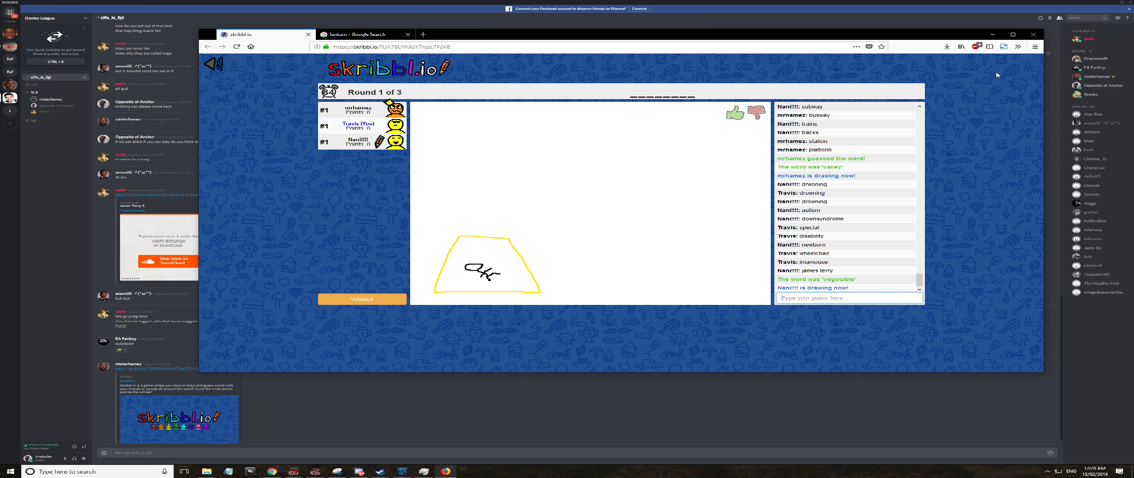